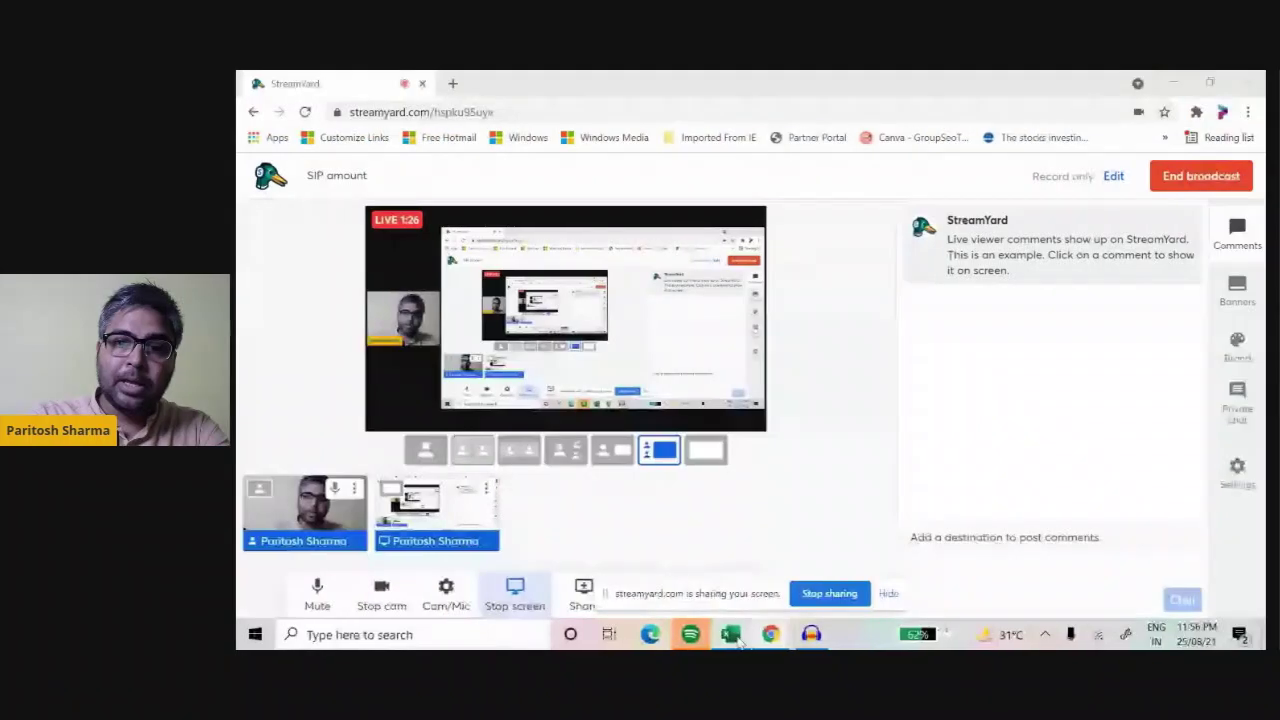
# Step: Inspect the 15000 monthly investment, the Fund Value formula and the 40000 Monthly Expenses input
pyautogui.hotkey('alt', 'Tab')
pyautogui.scroll(3, 1083, 409)
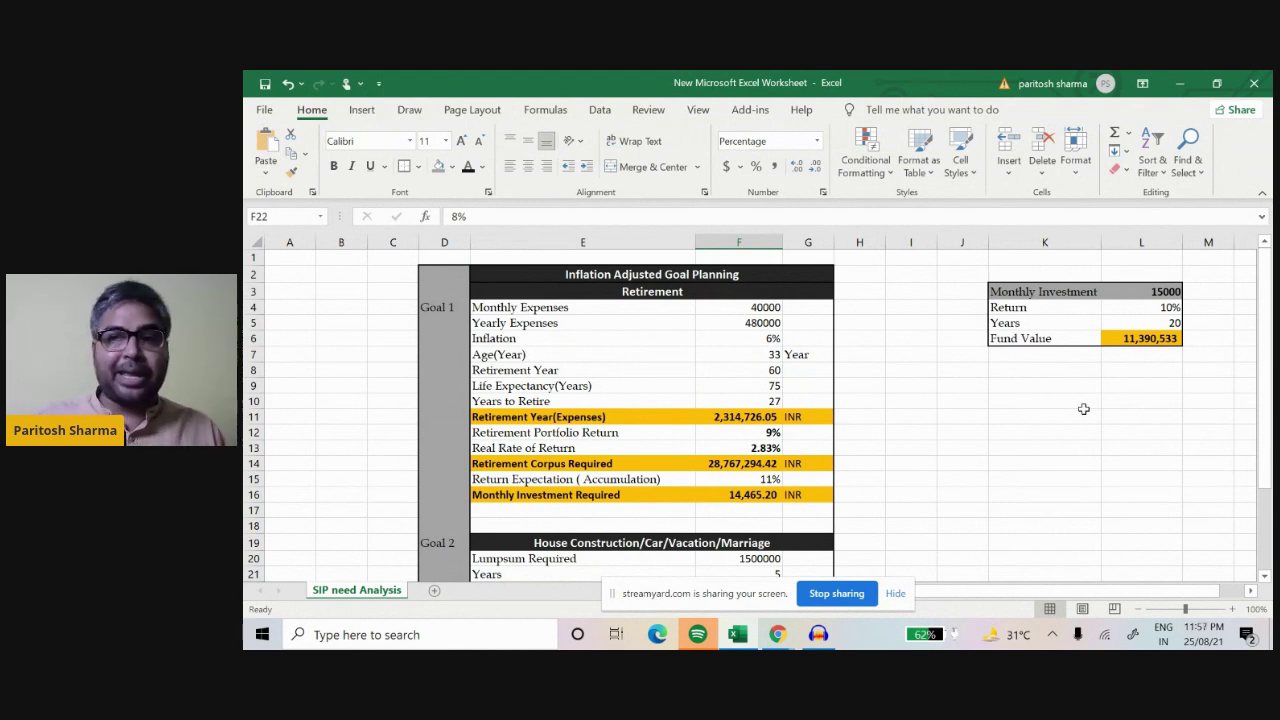
pyautogui.click(1166, 290)
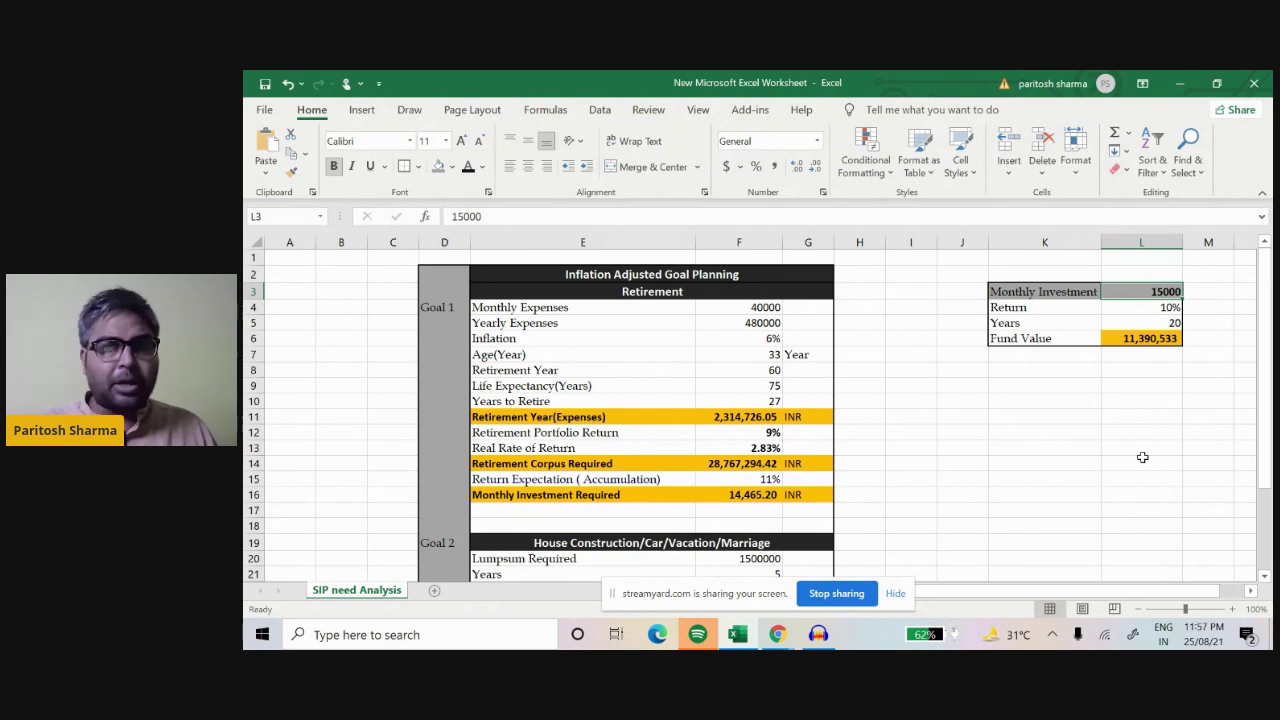
pyautogui.click(1155, 337)
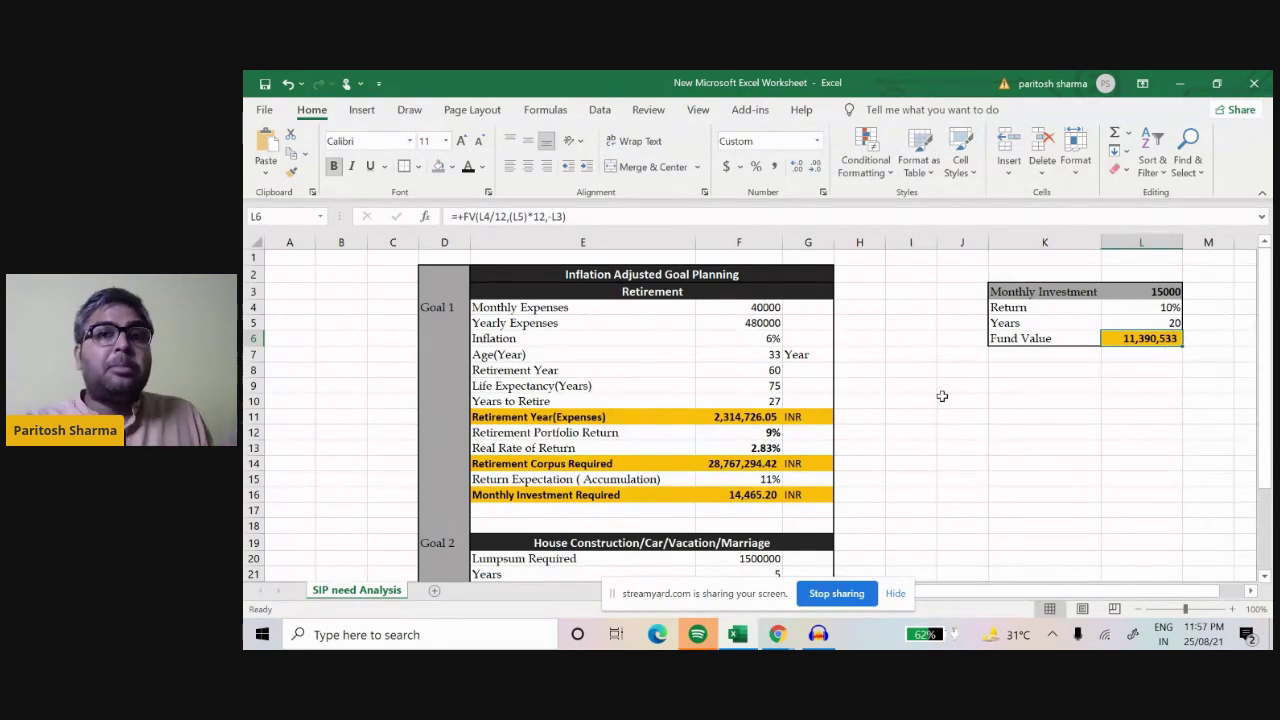
pyautogui.click(765, 303)
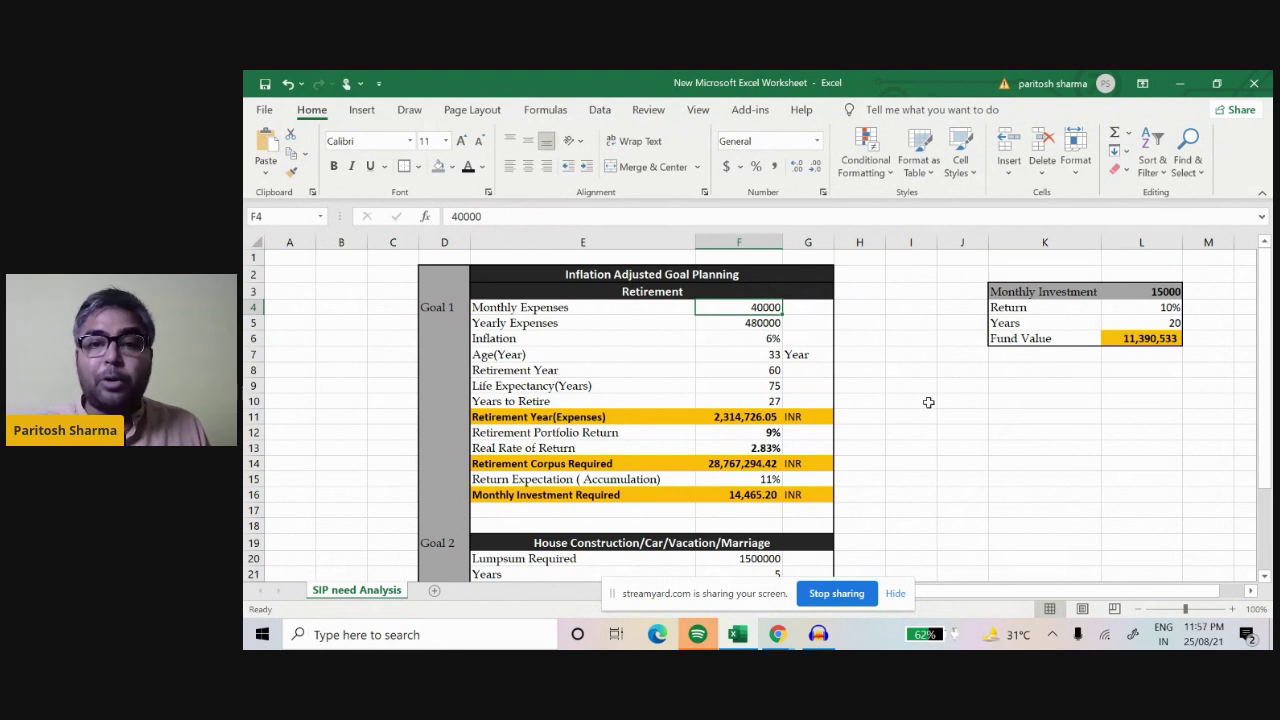
pyautogui.click(765, 327)
pyautogui.click(775, 339)
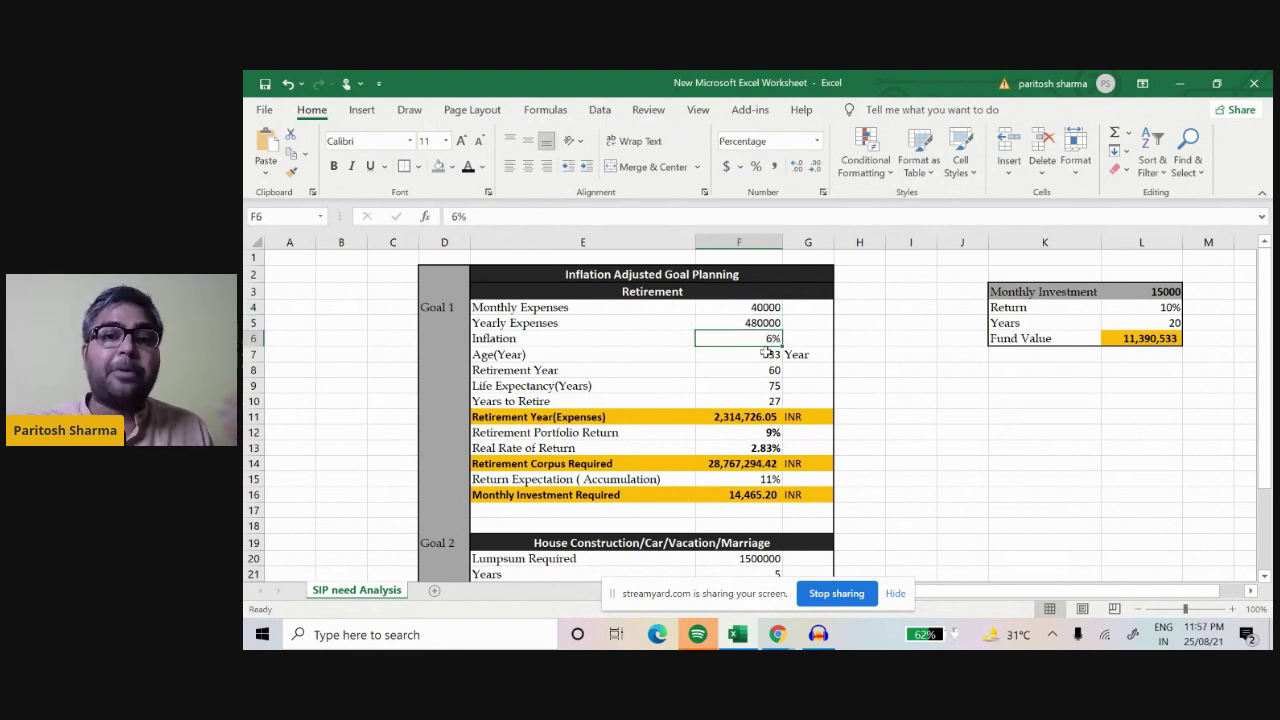
pyautogui.click(768, 353)
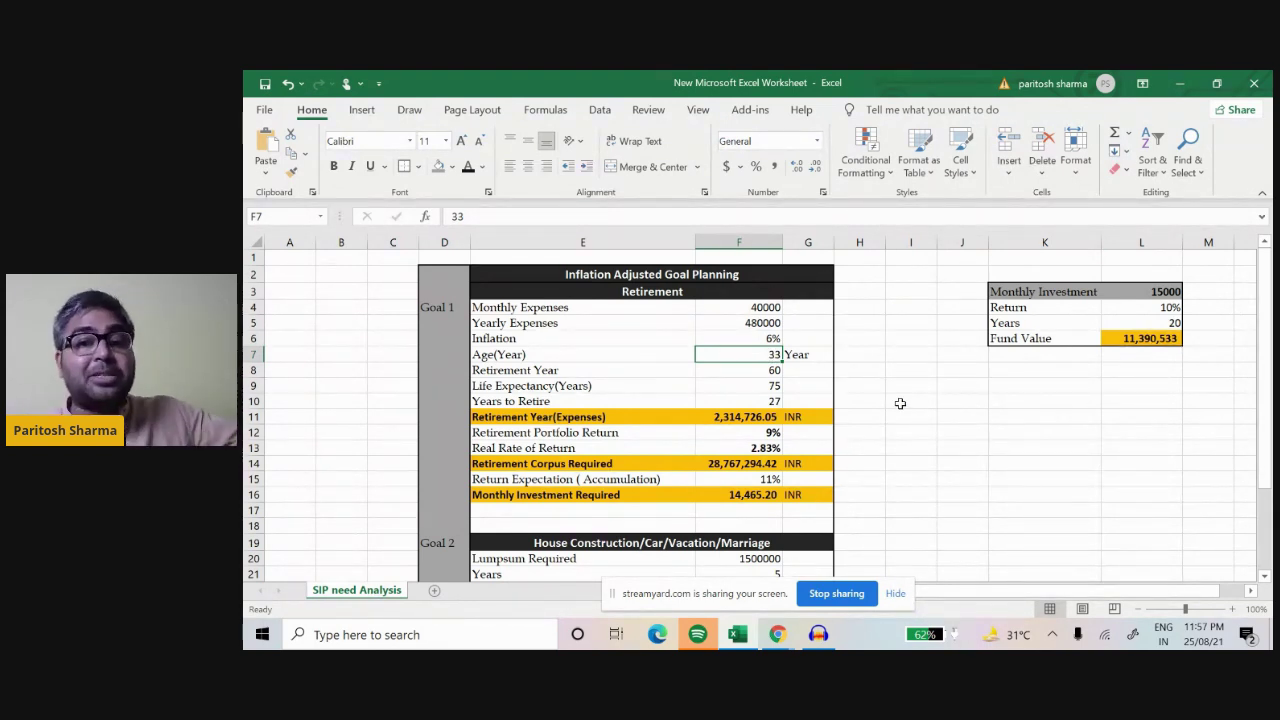
pyautogui.click(765, 368)
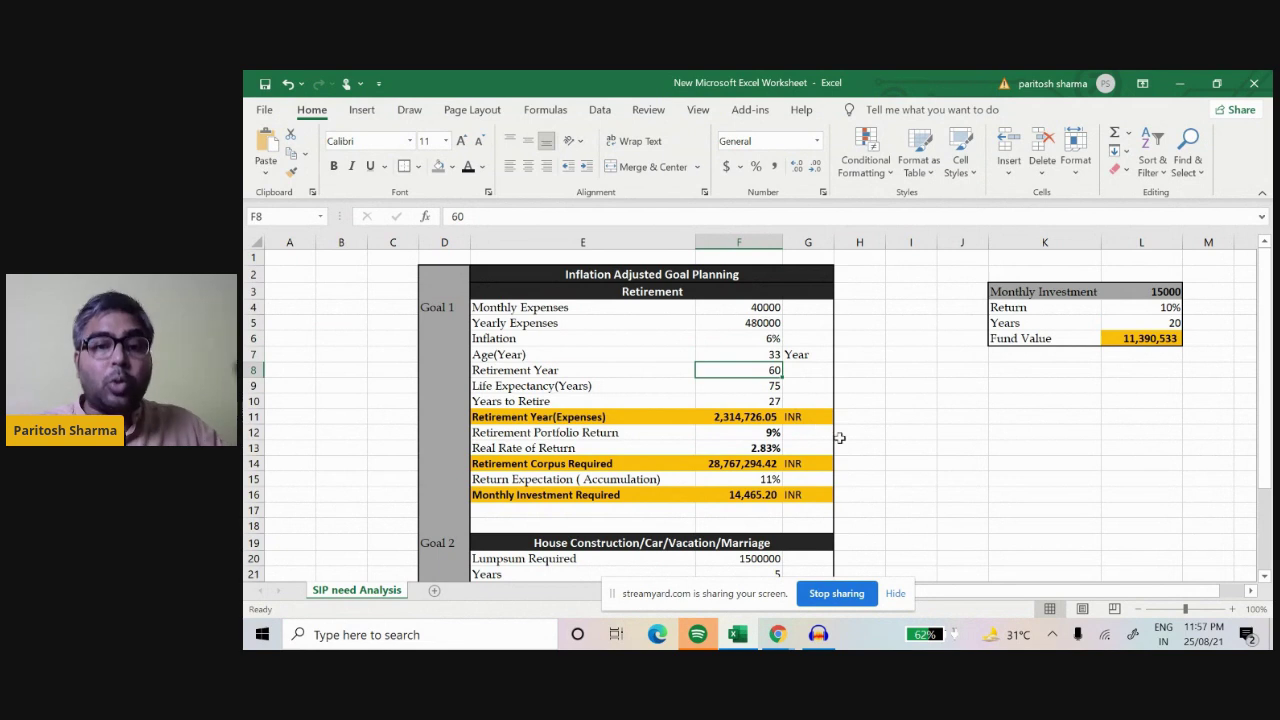
pyautogui.moveTo(481, 307); pyautogui.dragTo(799, 497)
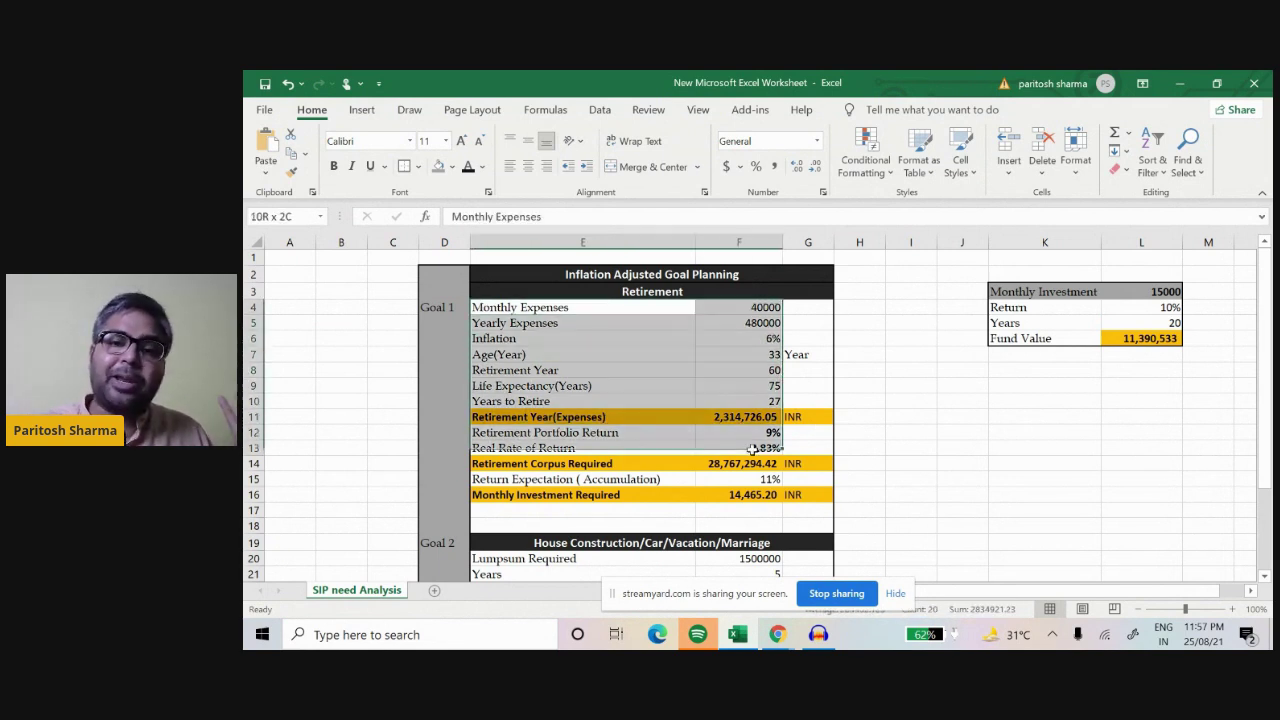
pyautogui.click(950, 508)
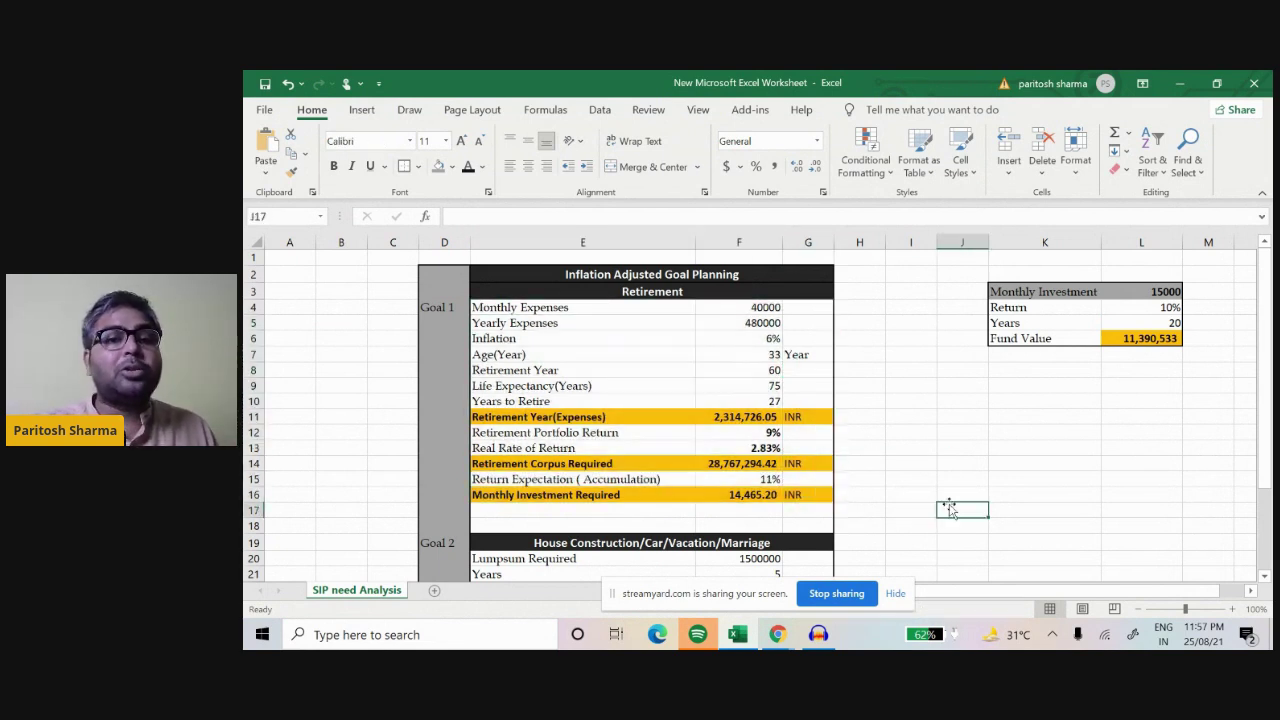
pyautogui.click(738, 468)
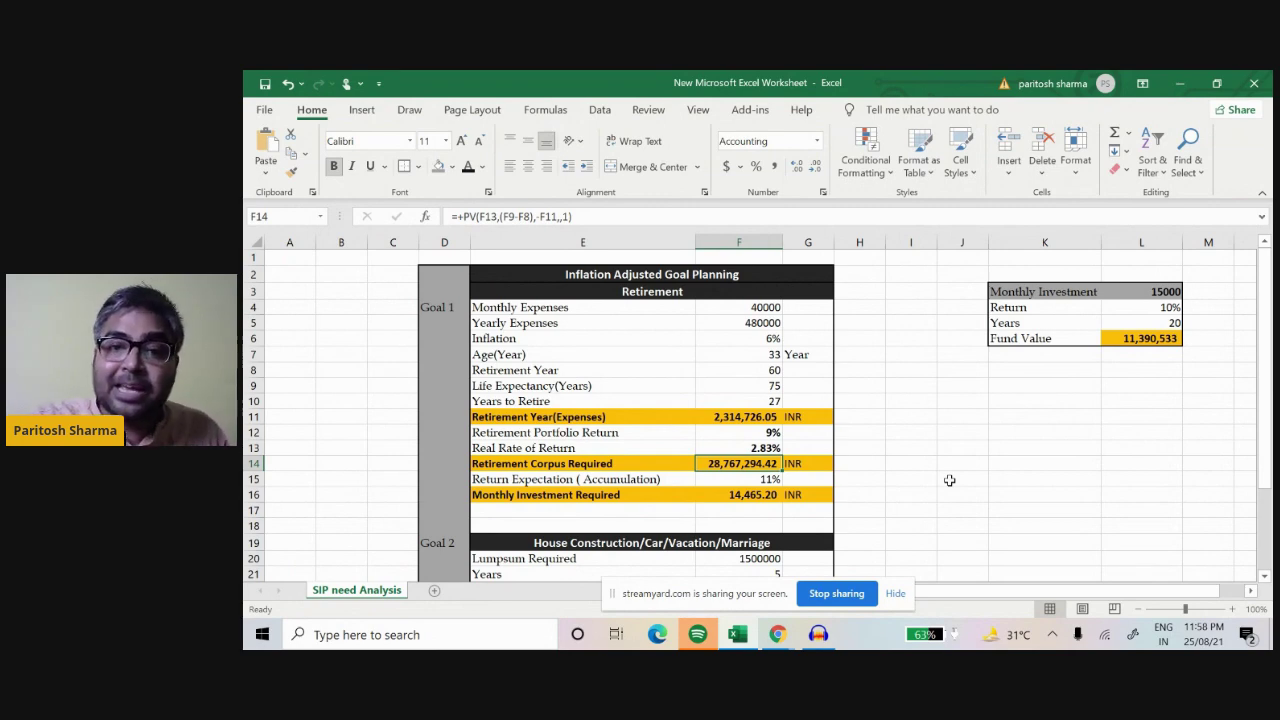
pyautogui.scroll(-1, 949, 480)
pyautogui.scroll(1, 851, 394)
pyautogui.press('Up')
pyautogui.press('Up')
pyautogui.press('Up')
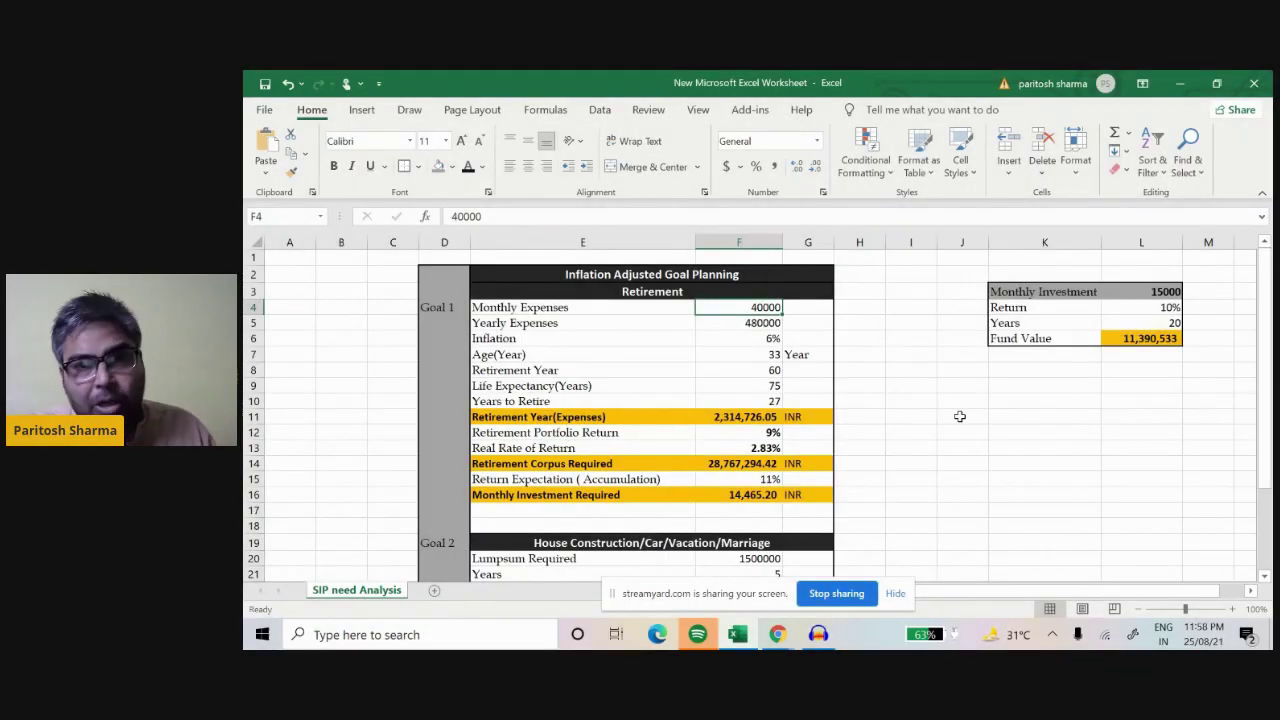
pyautogui.click(744, 494)
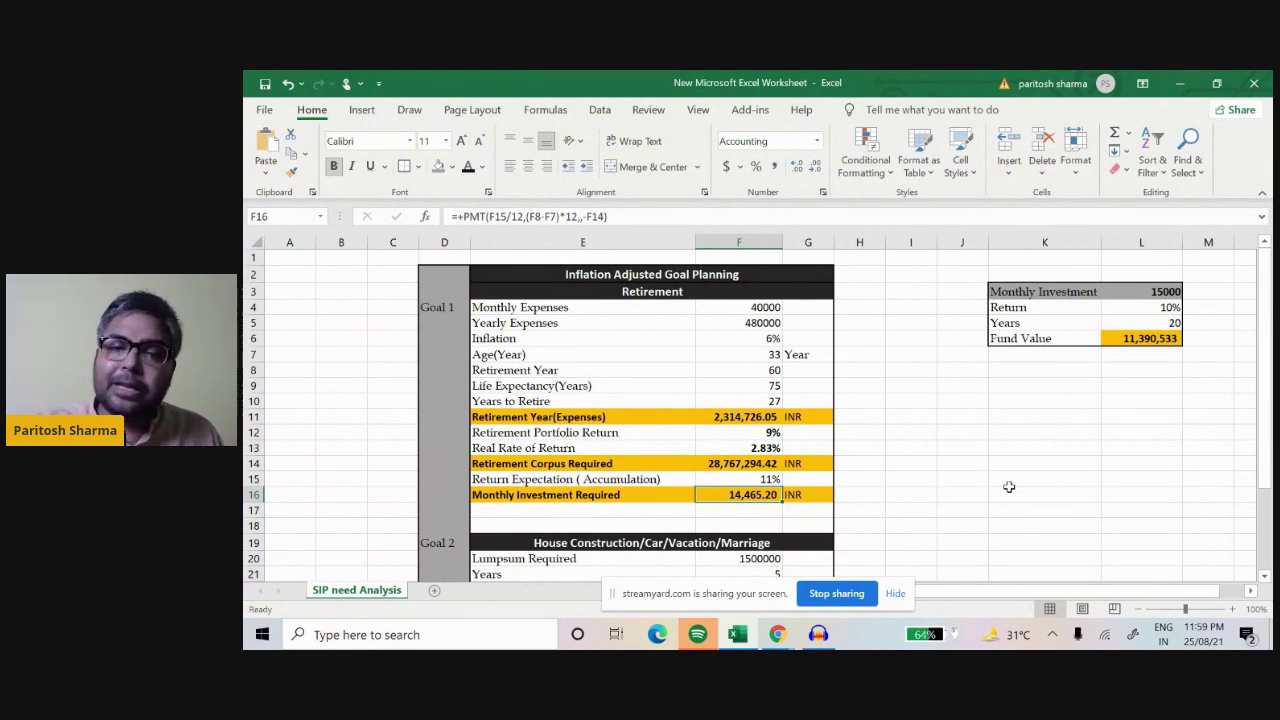
pyautogui.scroll(-1, 1009, 487)
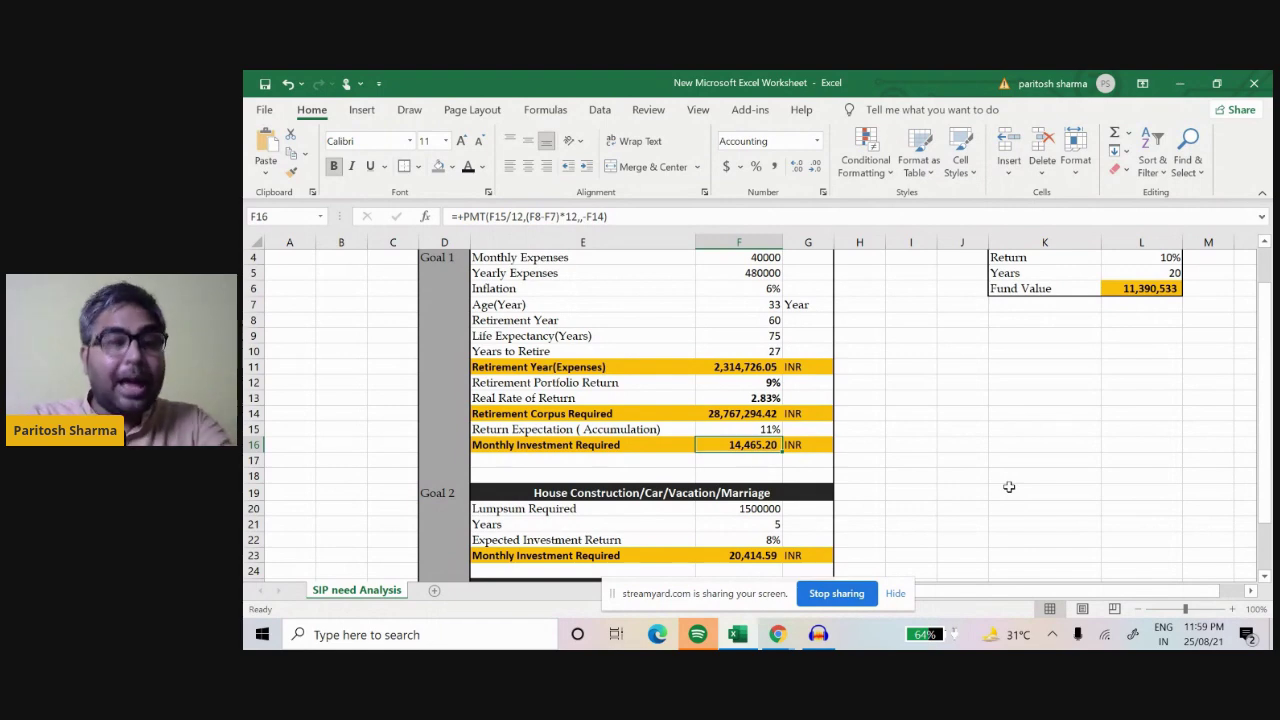
pyautogui.scroll(-1, 1009, 487)
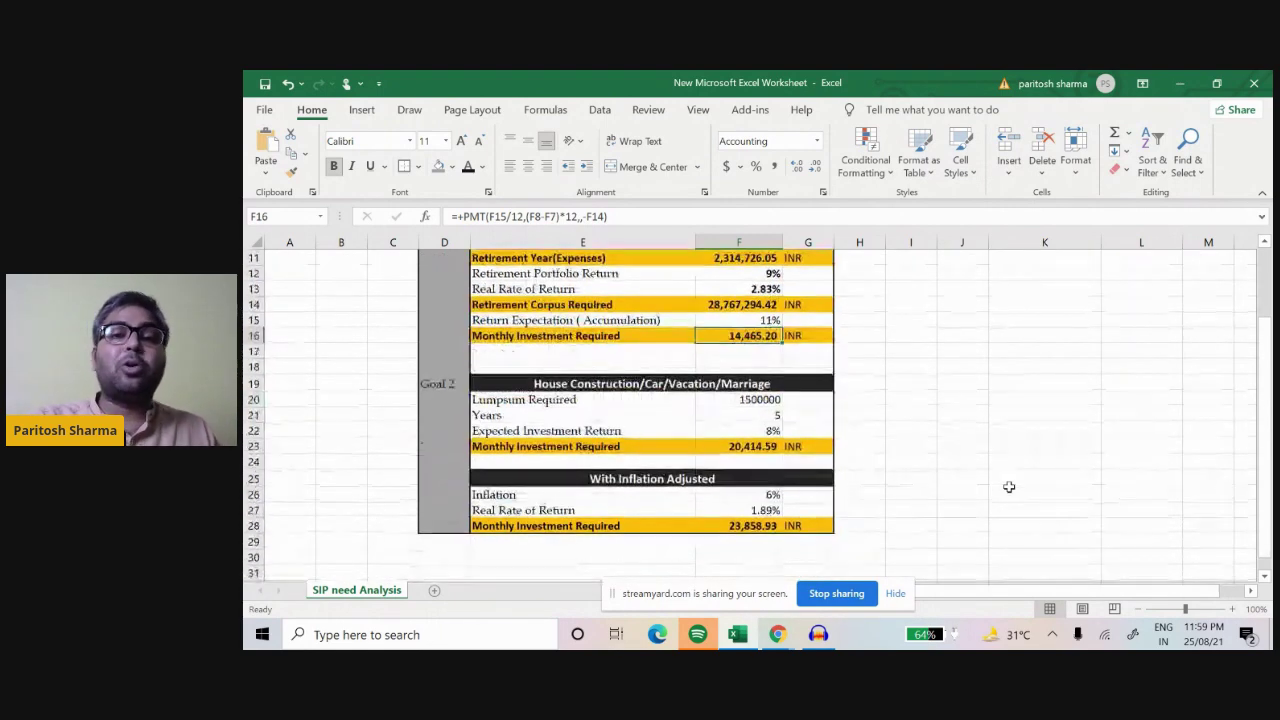
pyautogui.scroll(1, 1009, 487)
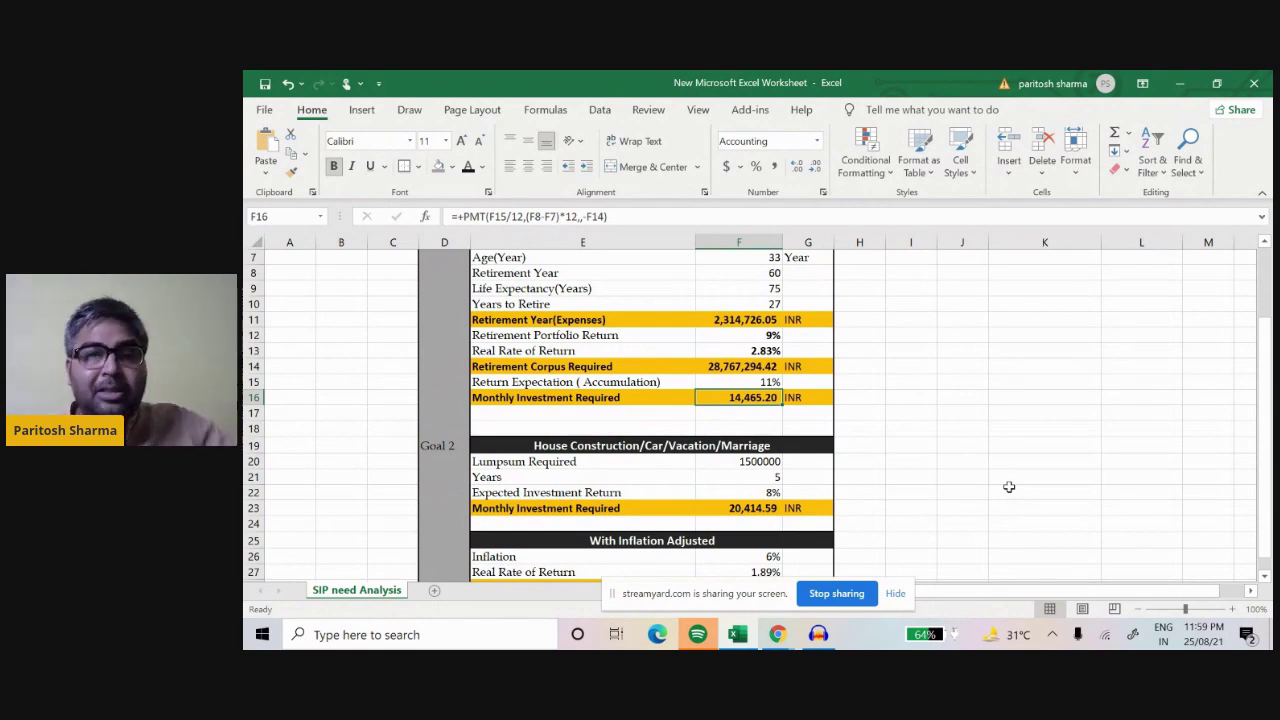
pyautogui.scroll(1, 1009, 487)
# Step: Review Goal 2's lump sum, expected return and the inflation-adjusted PMT formula giving 23,858.93
pyautogui.scroll(1, 1009, 487)
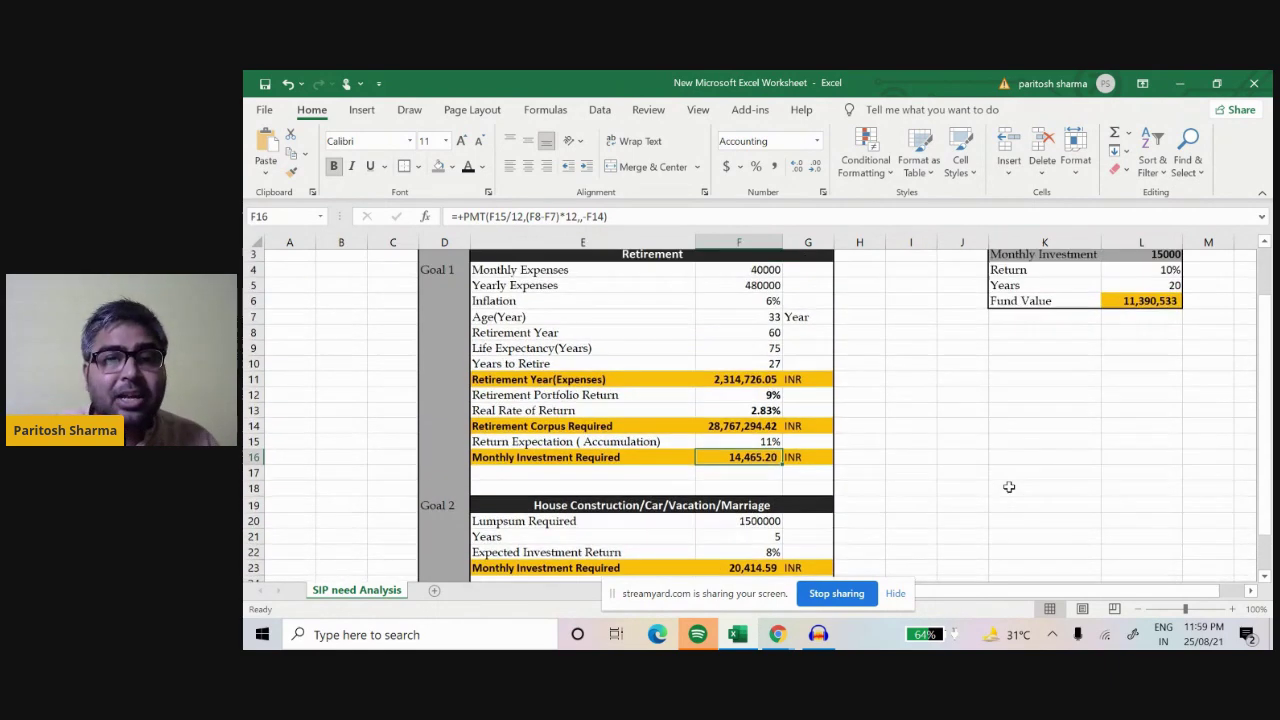
pyautogui.scroll(-2, 1009, 487)
pyautogui.scroll(-1, 1009, 487)
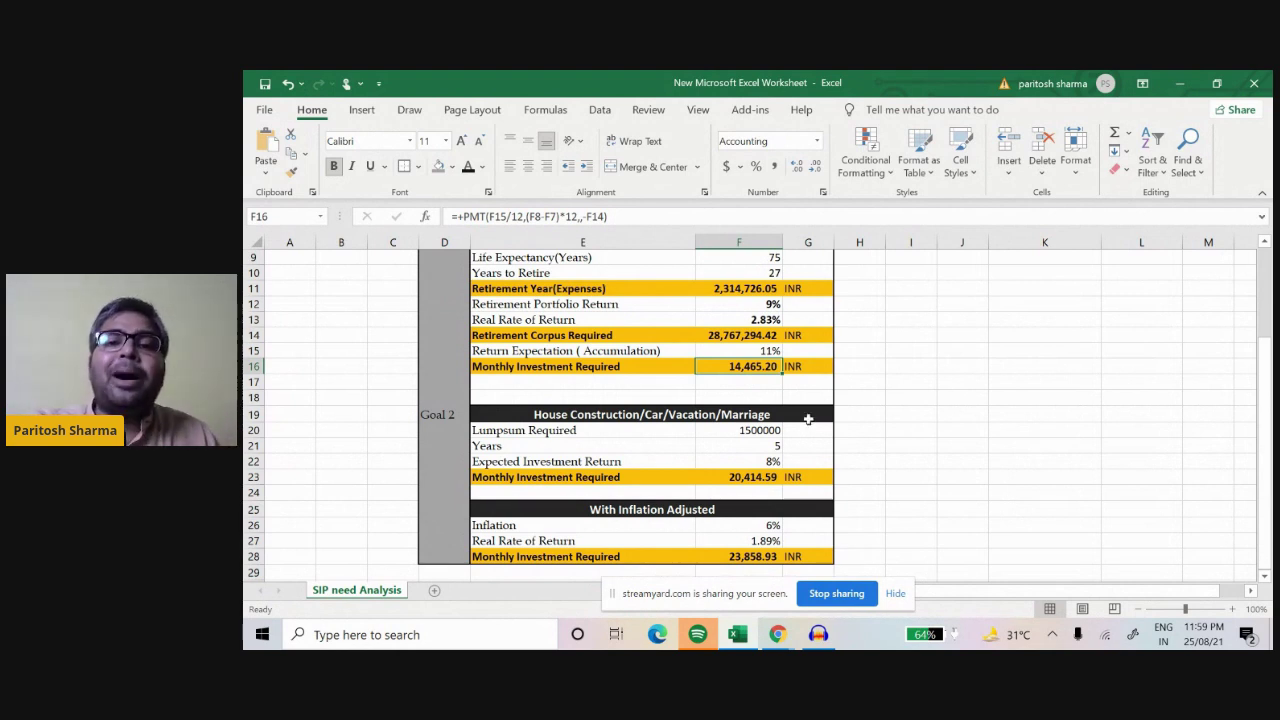
pyautogui.click(778, 432)
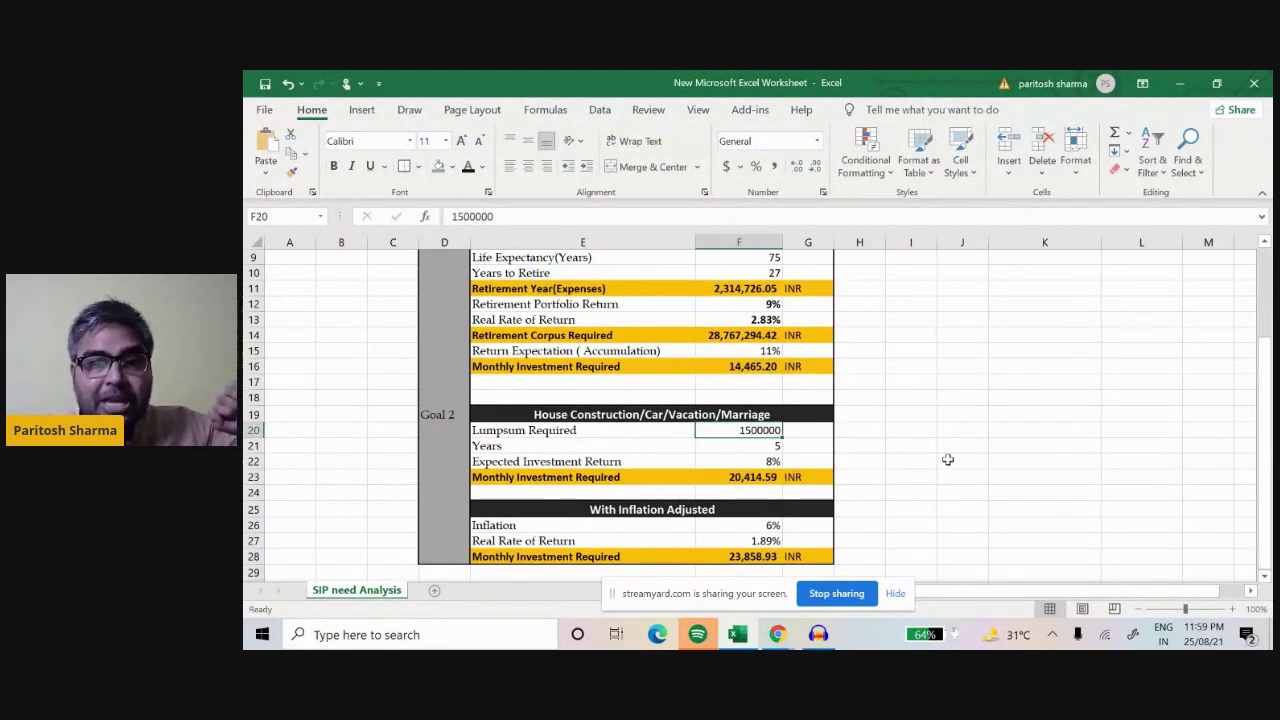
pyautogui.click(770, 462)
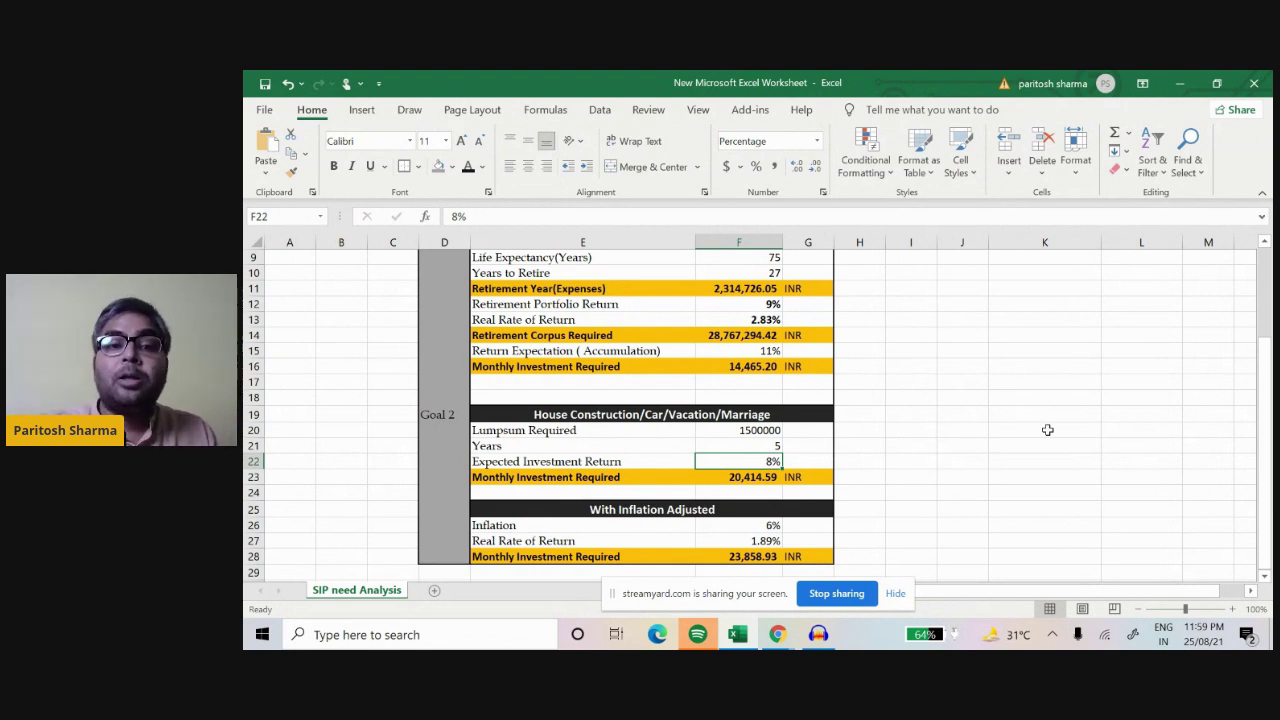
pyautogui.click(757, 557)
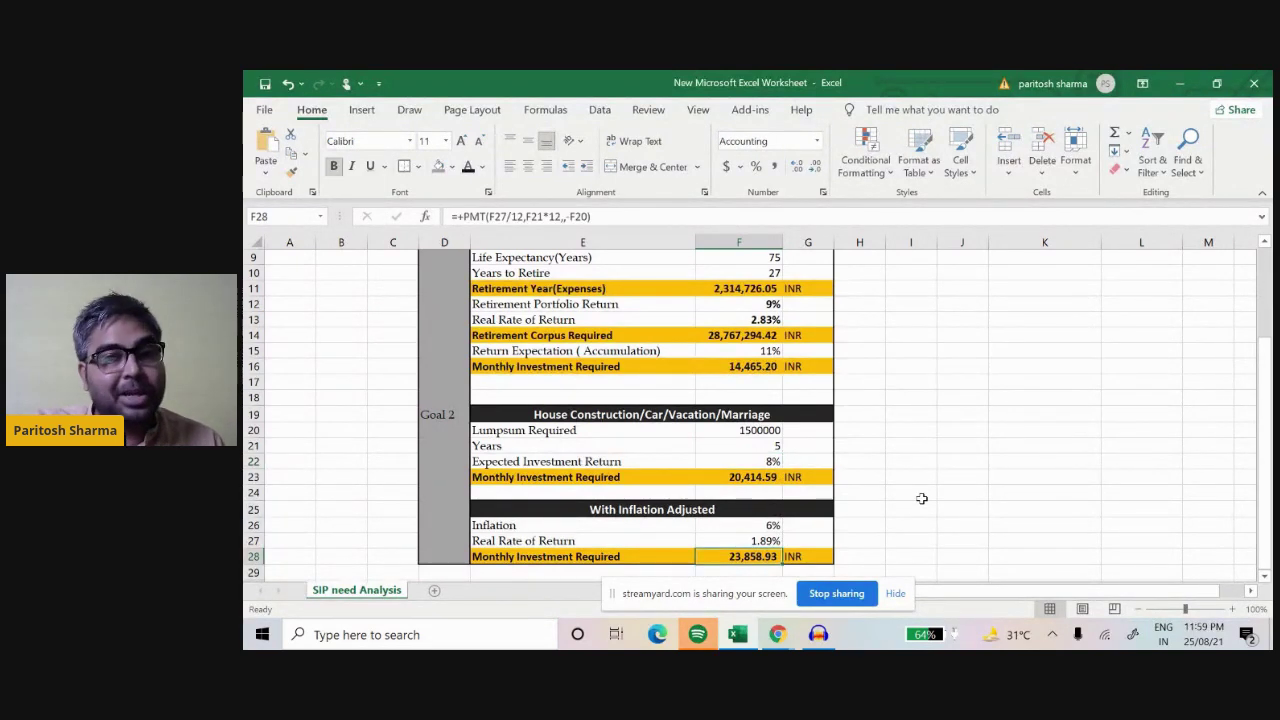
pyautogui.scroll(1, 921, 498)
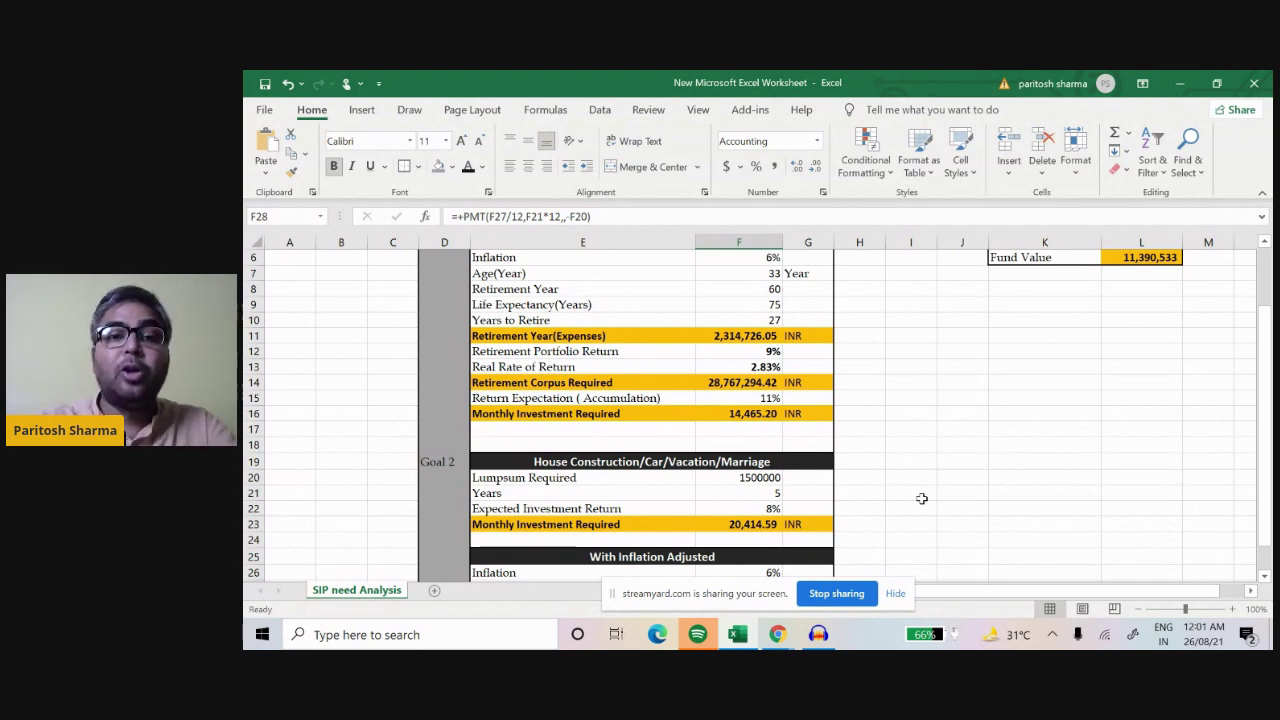
pyautogui.scroll(-2, 921, 498)
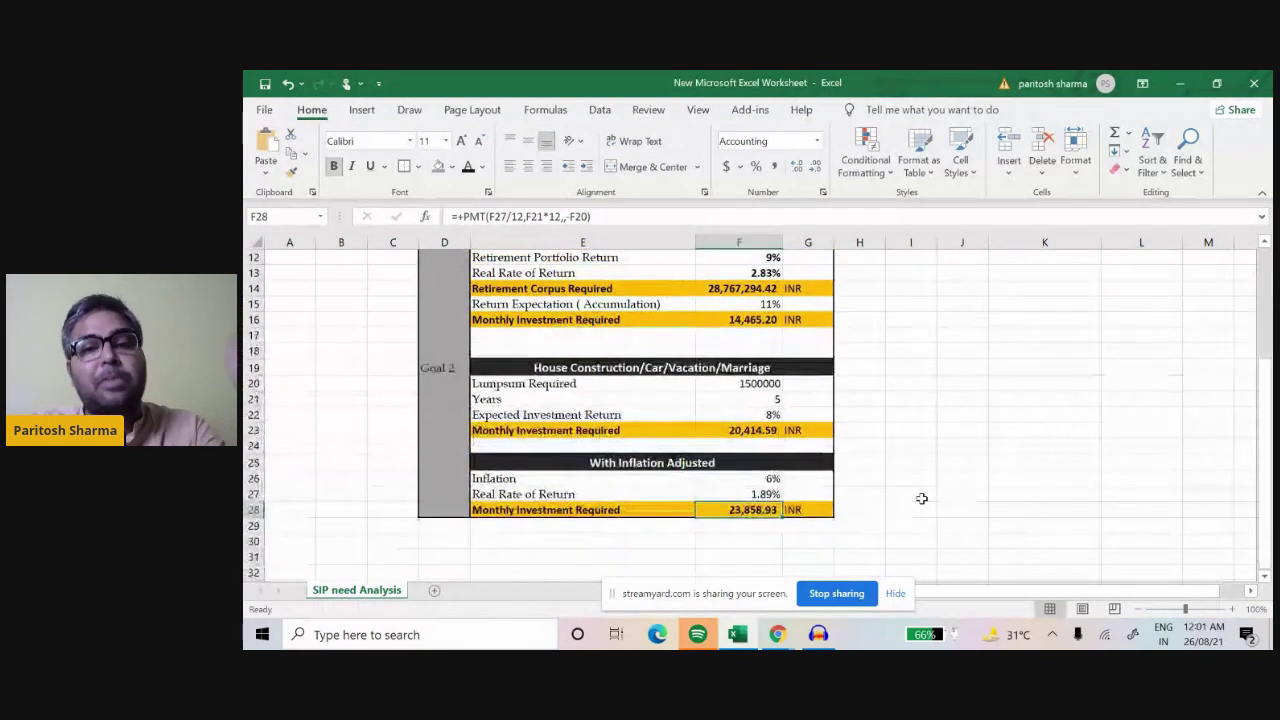
pyautogui.click(778, 398)
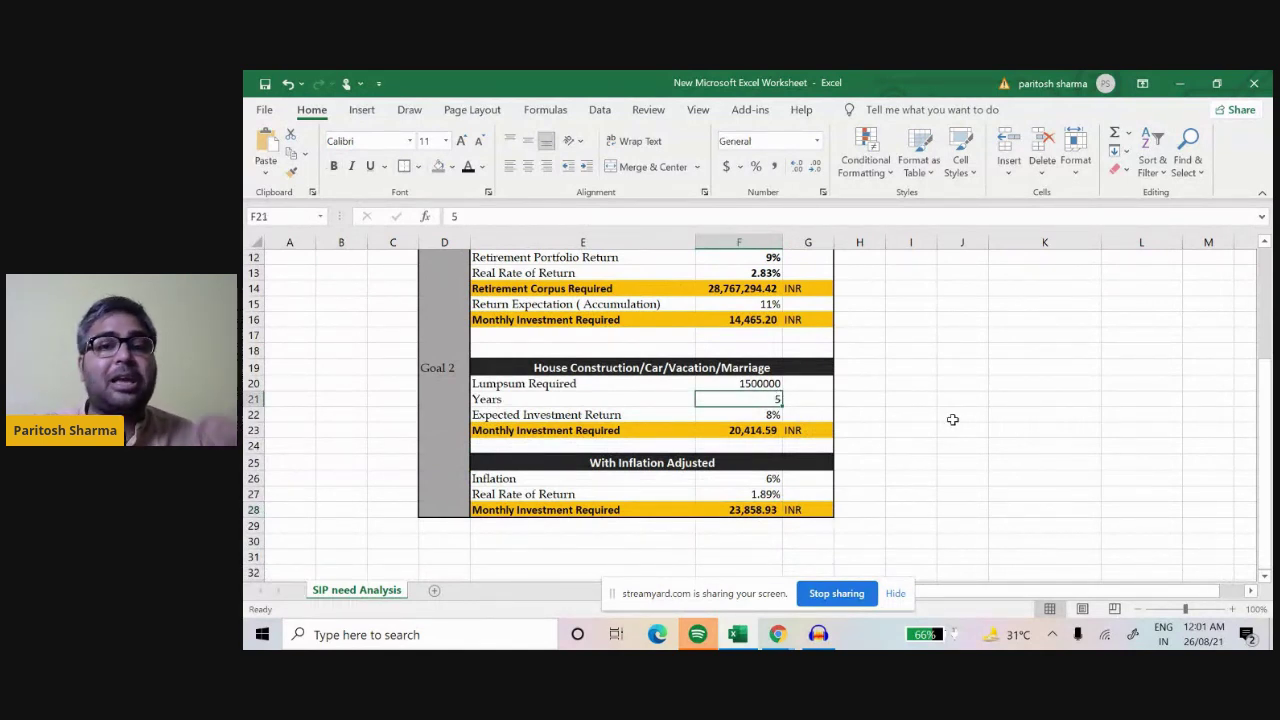
pyautogui.click(772, 478)
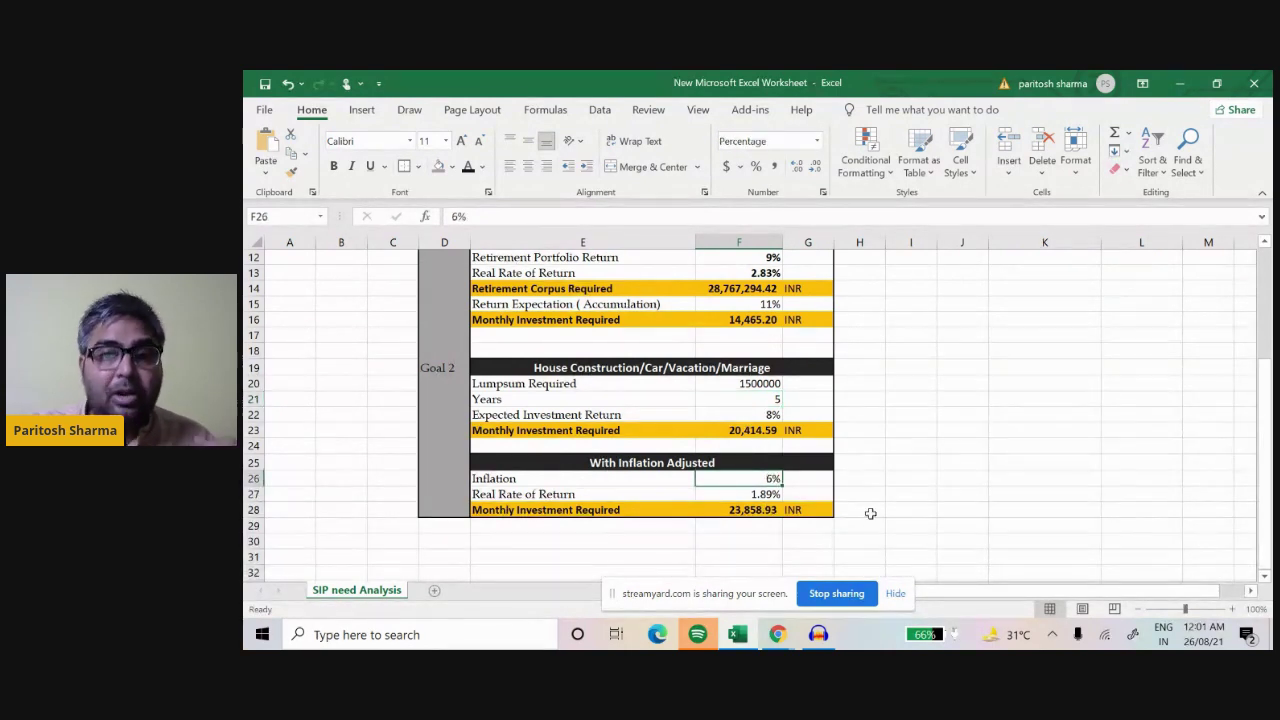
pyautogui.click(765, 494)
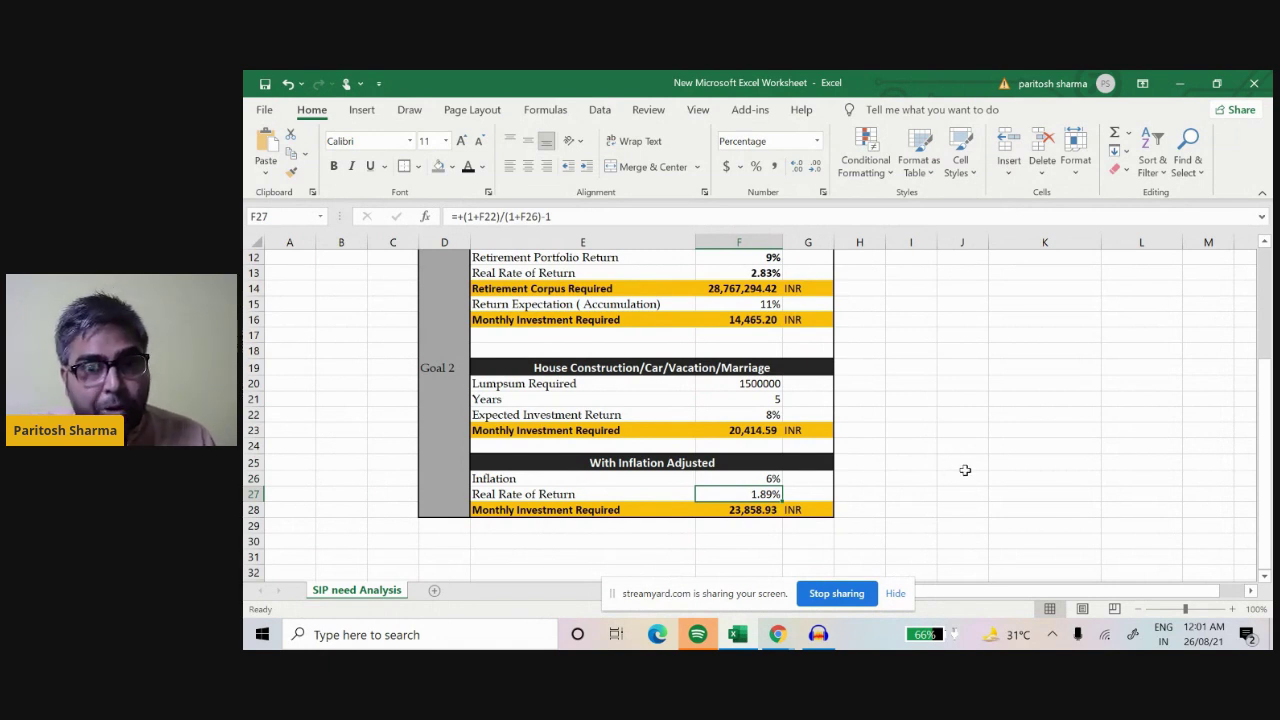
pyautogui.click(750, 515)
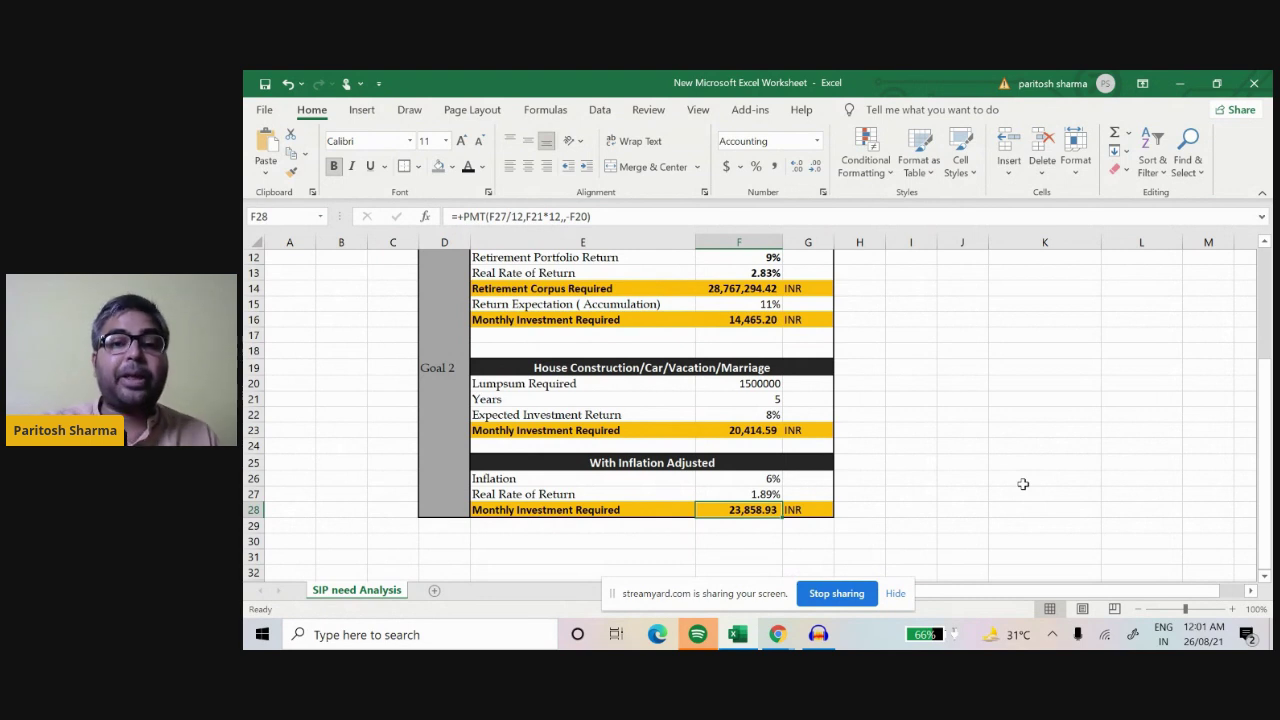
pyautogui.click(767, 413)
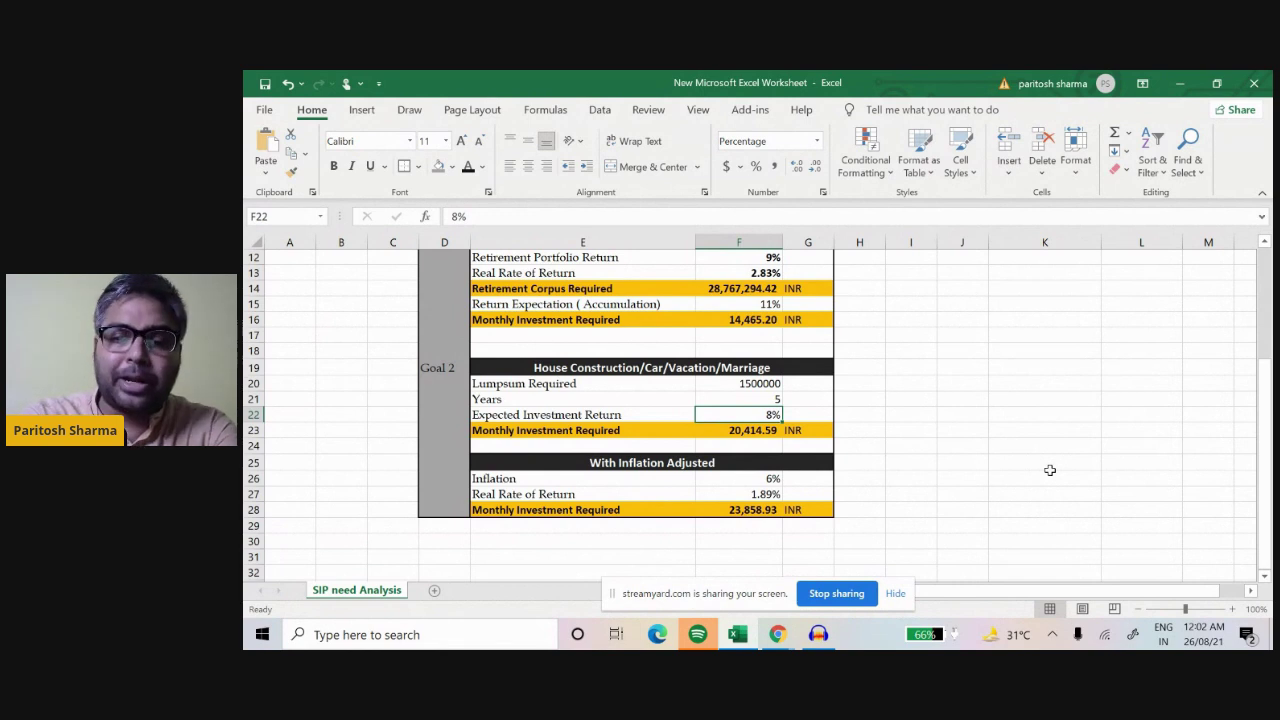
# Step: Enter 10 in F22 as Goal 2's expected return, recalculating the monthly need to 19,370.57
pyautogui.write('10')
pyautogui.press('Return')
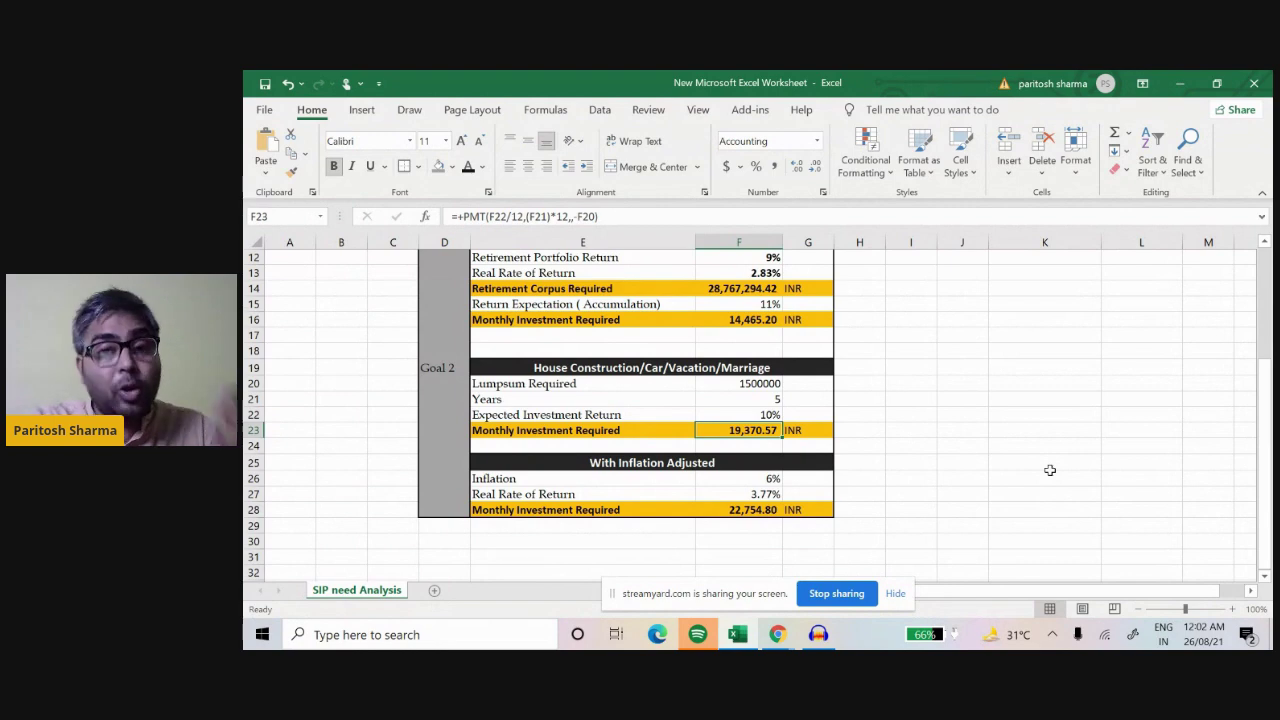
pyautogui.scroll(2, 1050, 470)
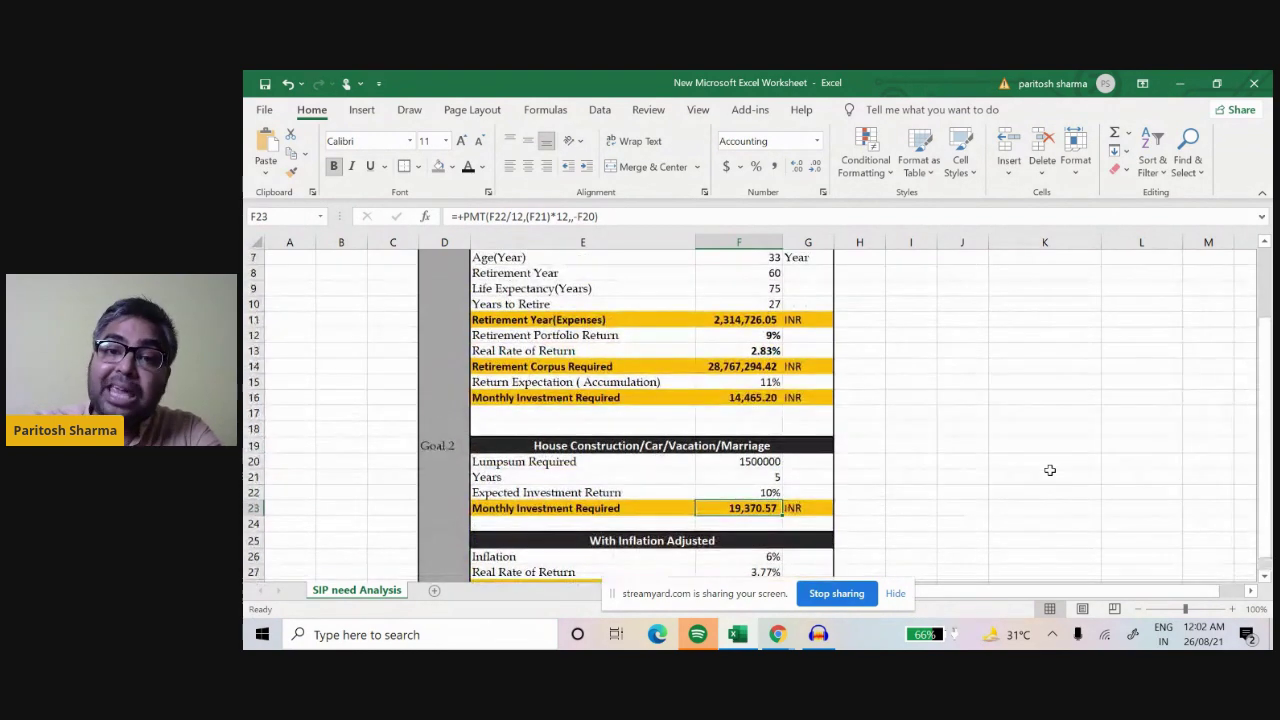
pyautogui.scroll(2, 1050, 470)
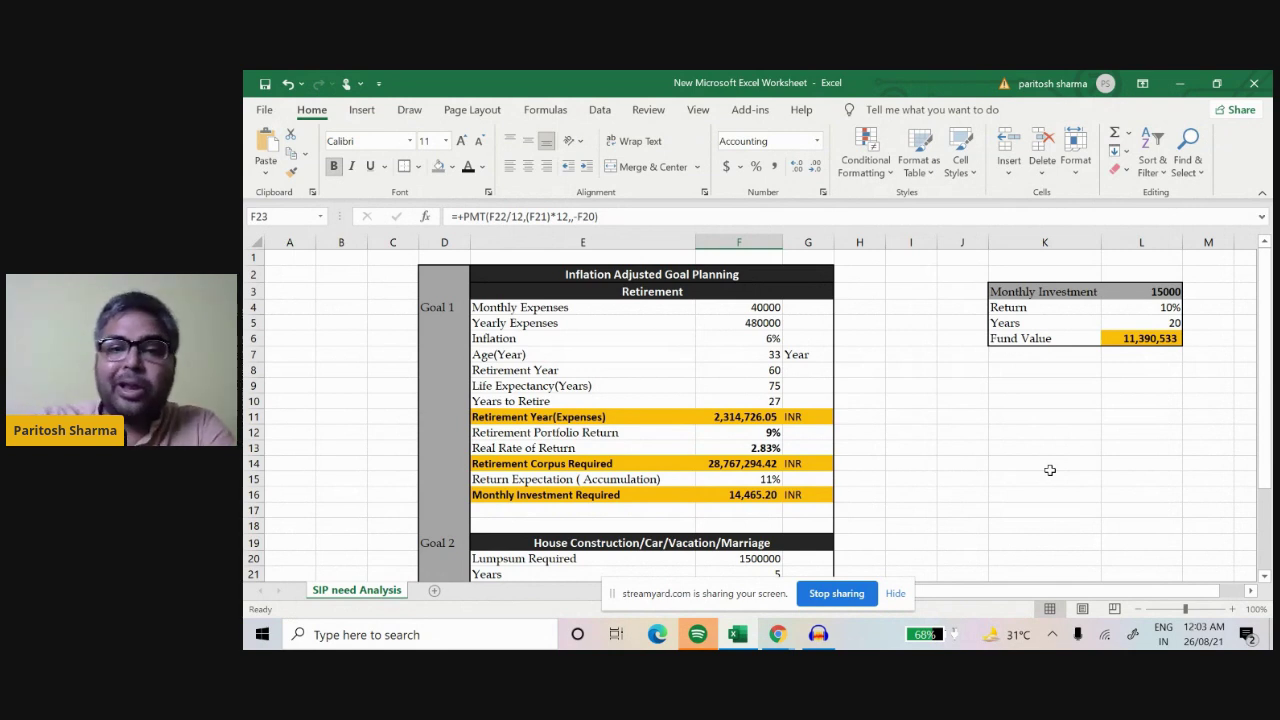
pyautogui.scroll(-3, 1050, 470)
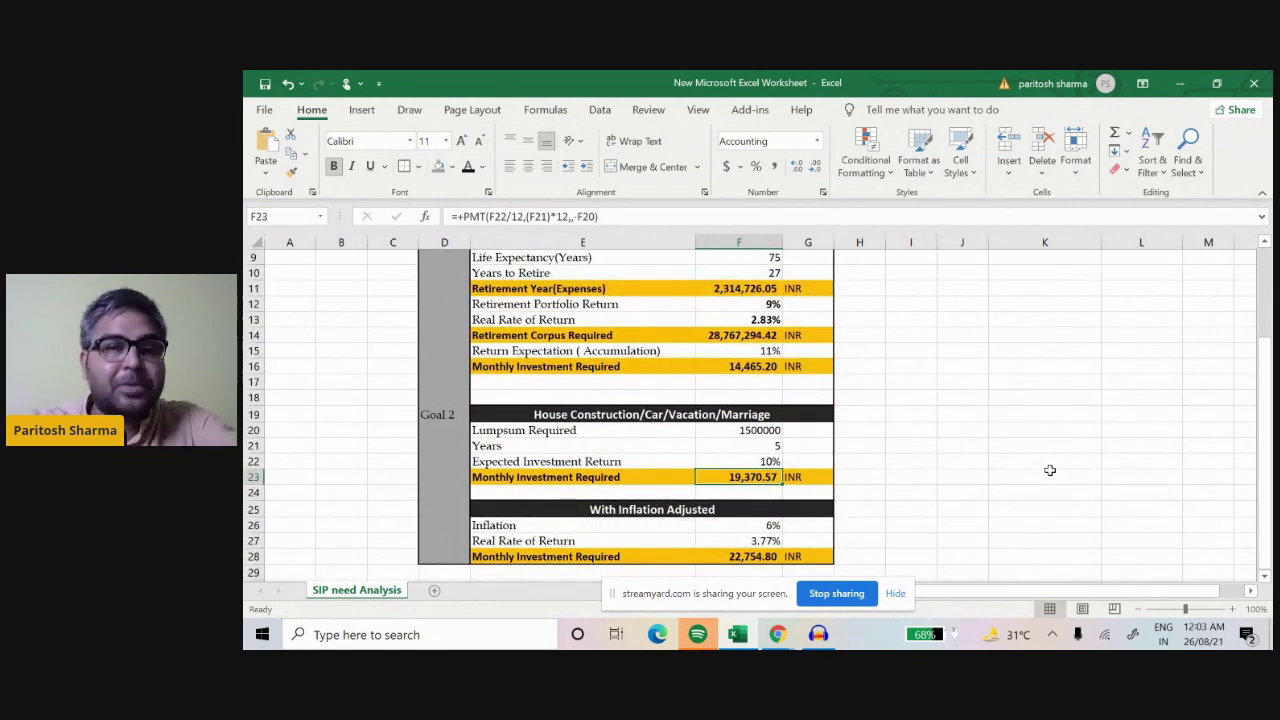